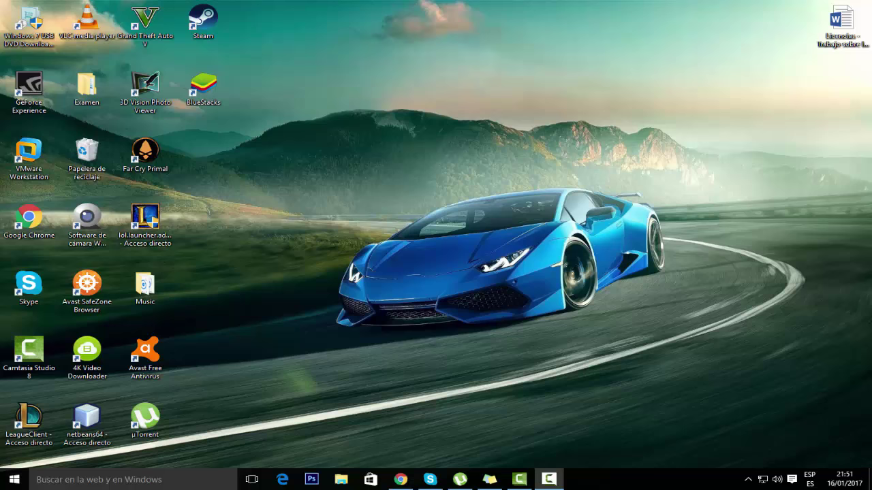
Step: Move the BlueStacks shortcut to the open middle area of the desktop
{"action": "left_click_drag", "start_coordinate": [203, 85], "coordinate": [363, 197]}
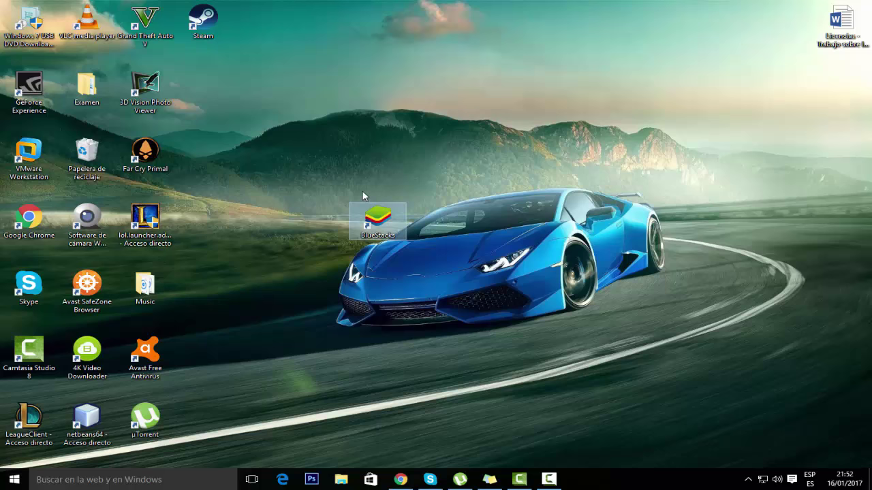
{"action": "left_click_drag", "start_coordinate": [376, 216], "coordinate": [501, 221]}
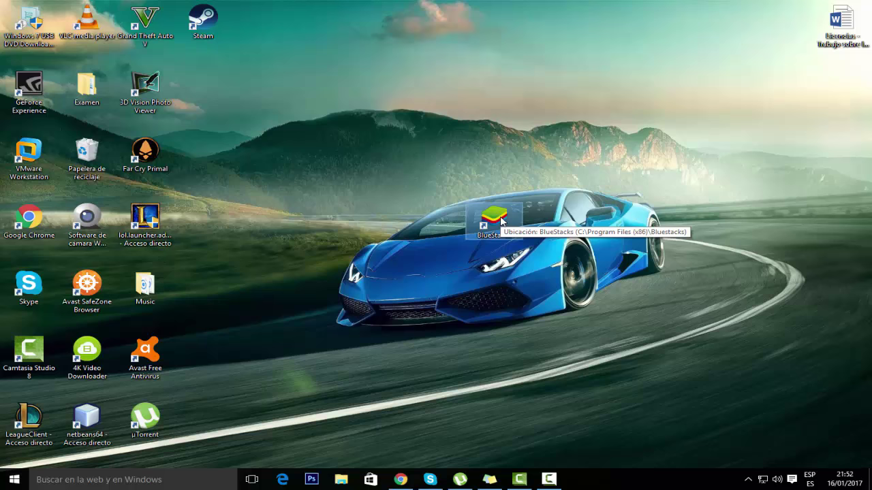
{"action": "left_click", "coordinate": [496, 219]}
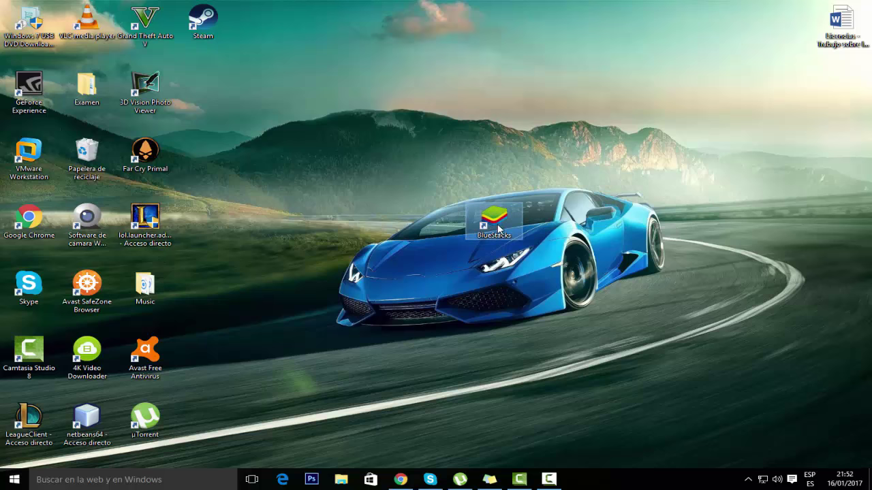
{"action": "left_click", "coordinate": [545, 259]}
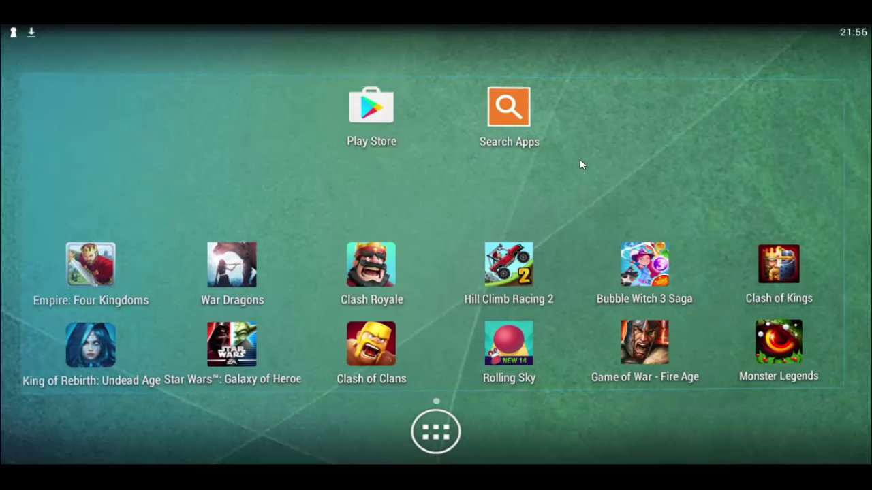
Step: Open the Play Store and search for "kodi"
{"action": "left_click", "coordinate": [366, 109]}
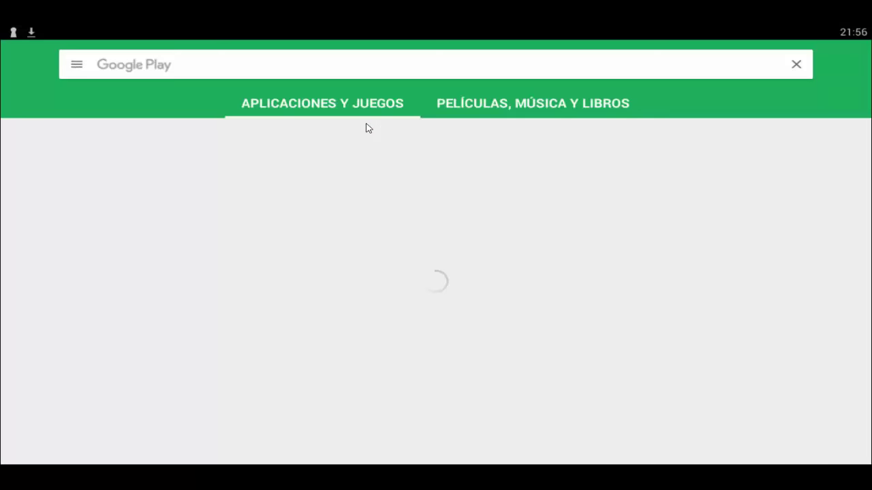
{"action": "left_click", "coordinate": [129, 68]}
{"action": "type", "text": "kido"}
{"action": "key", "text": "BackSpace"}
{"action": "key", "text": "BackSpace"}
{"action": "key", "text": "BackSpace"}
{"action": "key", "text": "BackSpace"}
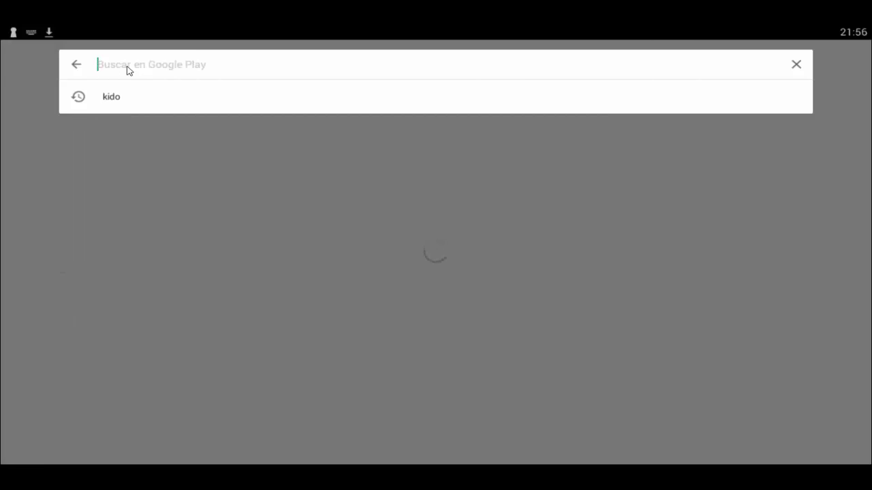
{"action": "type", "text": "kodi"}
{"action": "key", "text": "Return"}
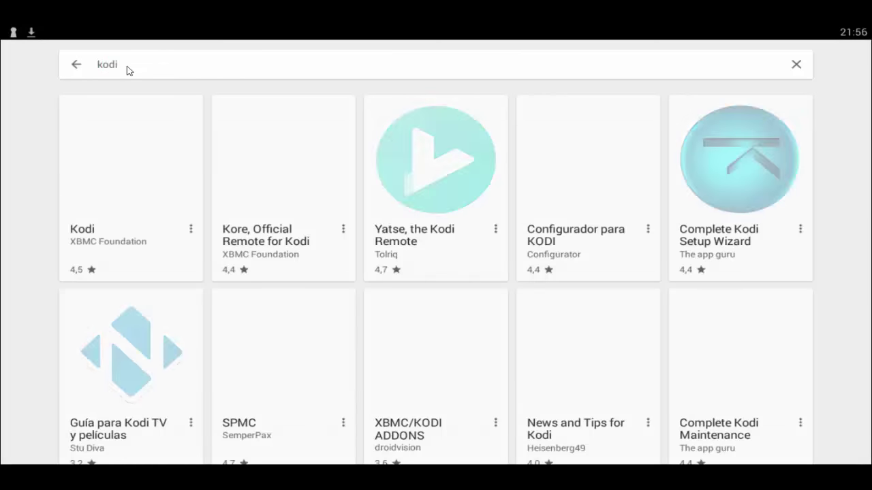
Step: Install the Kodi app by XBMC Foundation, accepting its permissions, and open it
{"action": "left_click", "coordinate": [153, 192]}
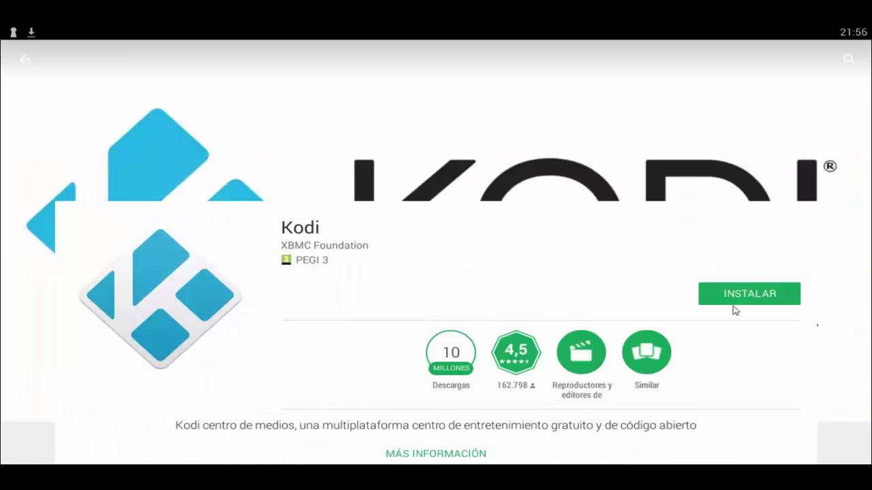
{"action": "left_click", "coordinate": [756, 288]}
{"action": "left_click", "coordinate": [500, 313]}
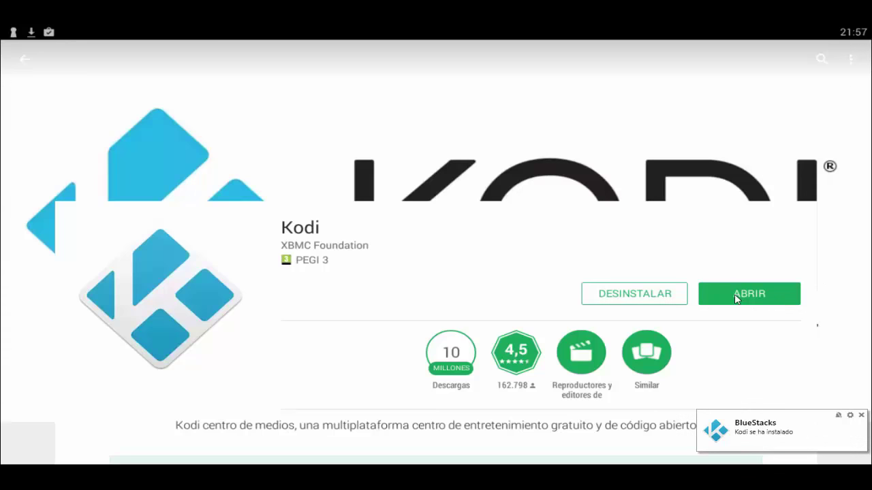
{"action": "left_click", "coordinate": [760, 301]}
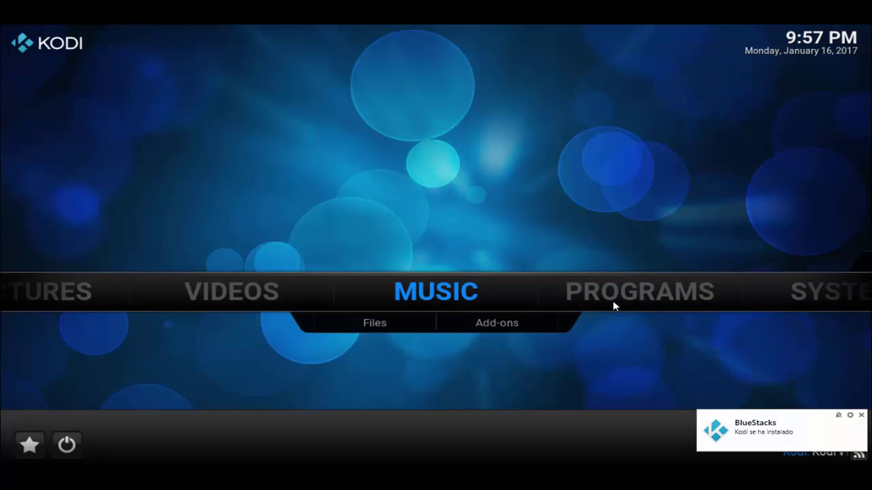
Step: Browse Kodi's home sections and open the Appearance category in the system settings
{"action": "mouse_move", "coordinate": [607, 307]}
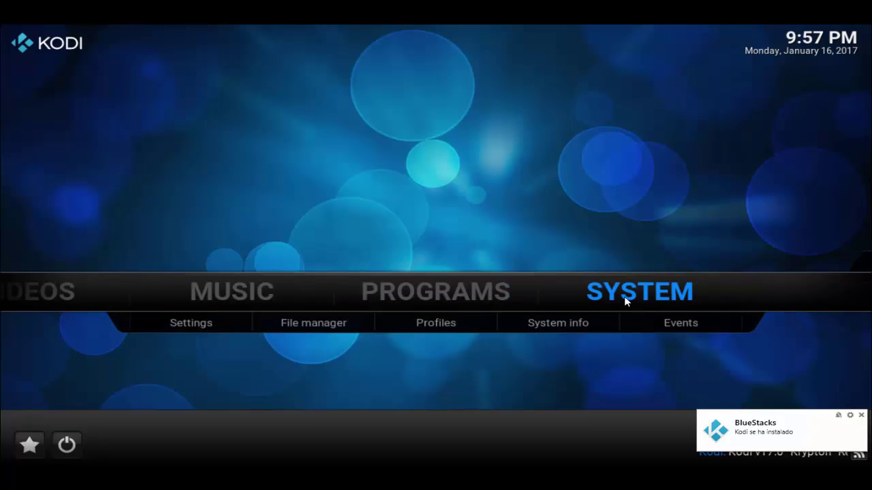
{"action": "mouse_move", "coordinate": [282, 290]}
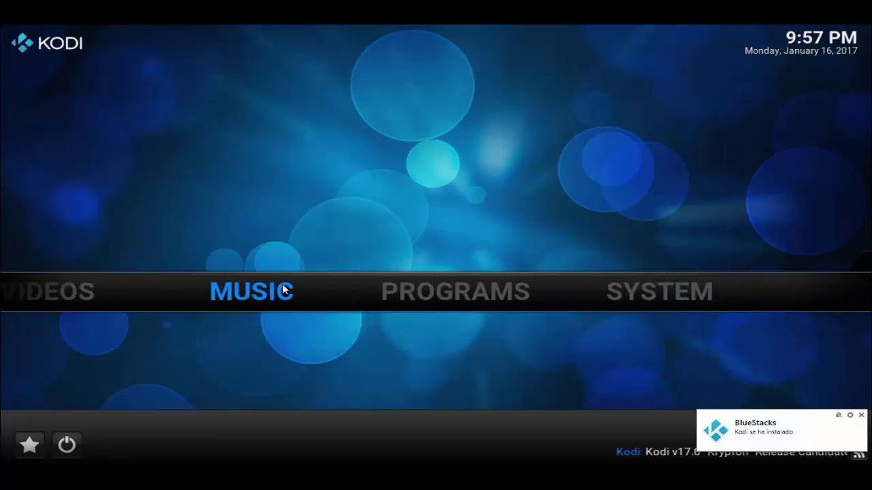
{"action": "scroll", "coordinate": [532, 284], "scroll_direction": "up", "scroll_amount": 2}
{"action": "mouse_move", "coordinate": [437, 306]}
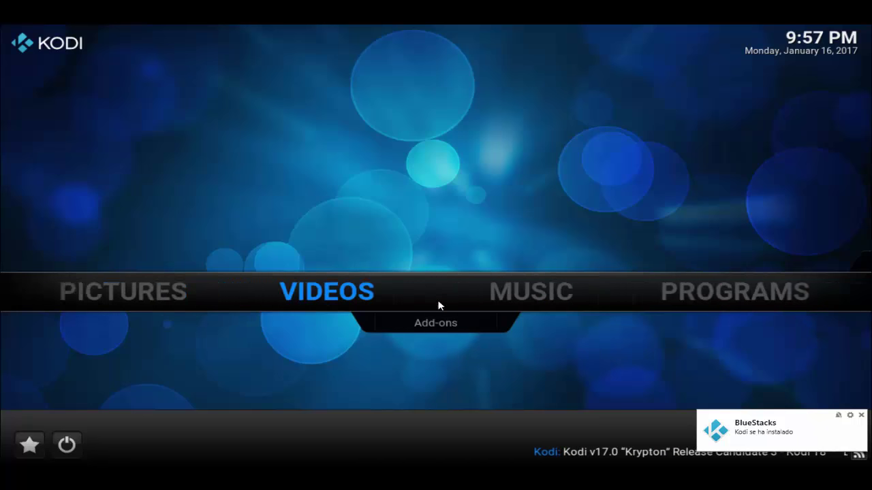
{"action": "scroll", "coordinate": [440, 310], "scroll_direction": "down", "scroll_amount": 3}
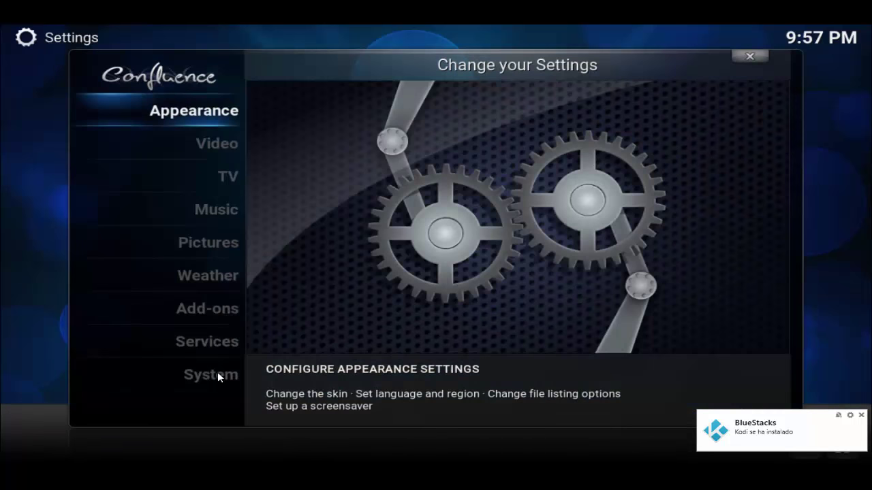
{"action": "left_click", "coordinate": [191, 111]}
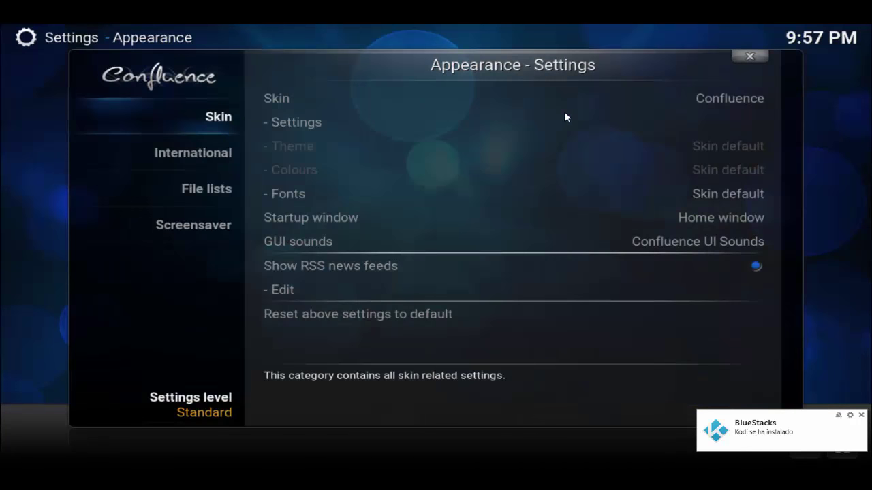
Step: Set Kodi's interface language to Spanish in the International settings
{"action": "mouse_move", "coordinate": [212, 157]}
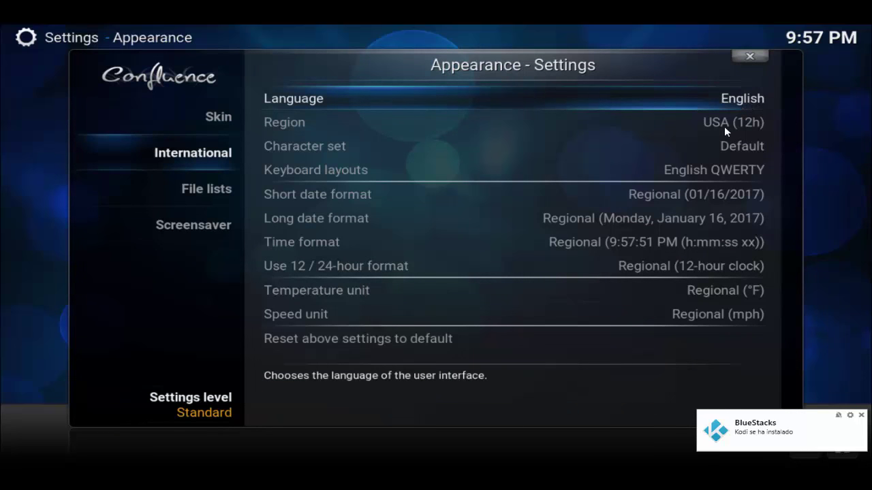
{"action": "left_click", "coordinate": [727, 106]}
{"action": "left_click_drag", "start_coordinate": [555, 155], "coordinate": [573, 341]}
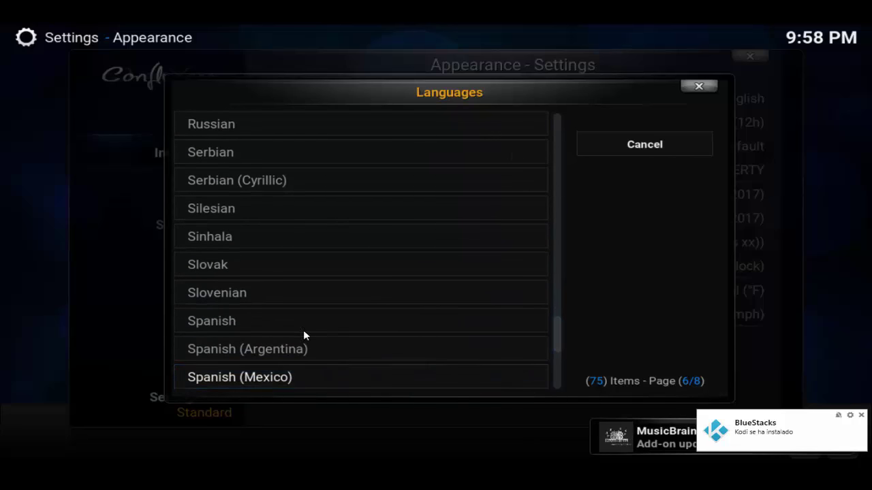
{"action": "left_click", "coordinate": [279, 326]}
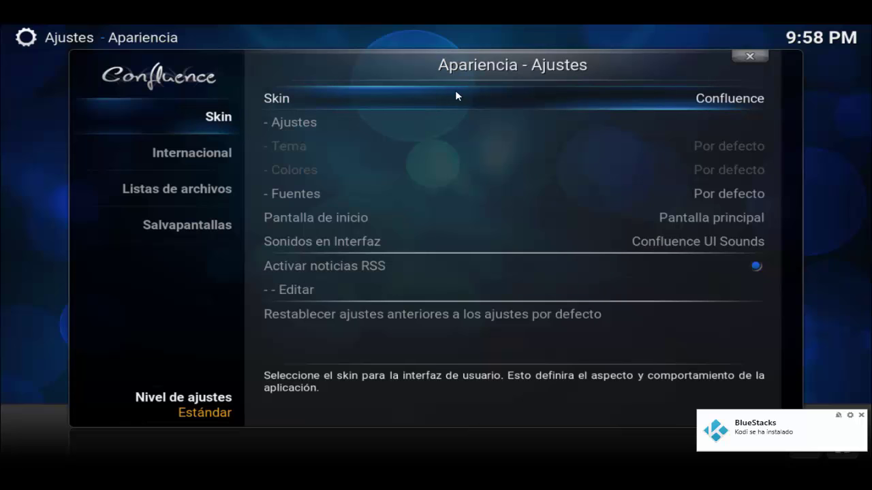
Step: View the available skins without choosing one, and close the settings to return to Kodi's home screen
{"action": "left_click", "coordinate": [650, 109]}
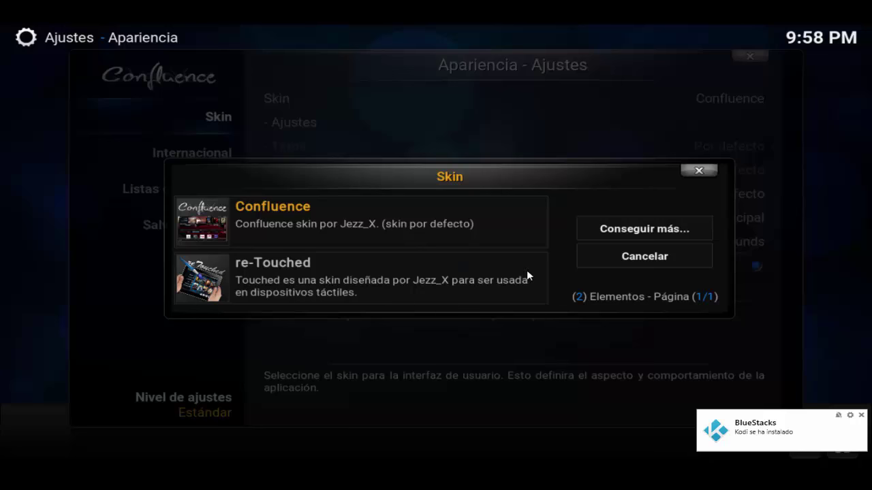
{"action": "left_click", "coordinate": [698, 171]}
{"action": "left_click", "coordinate": [749, 57]}
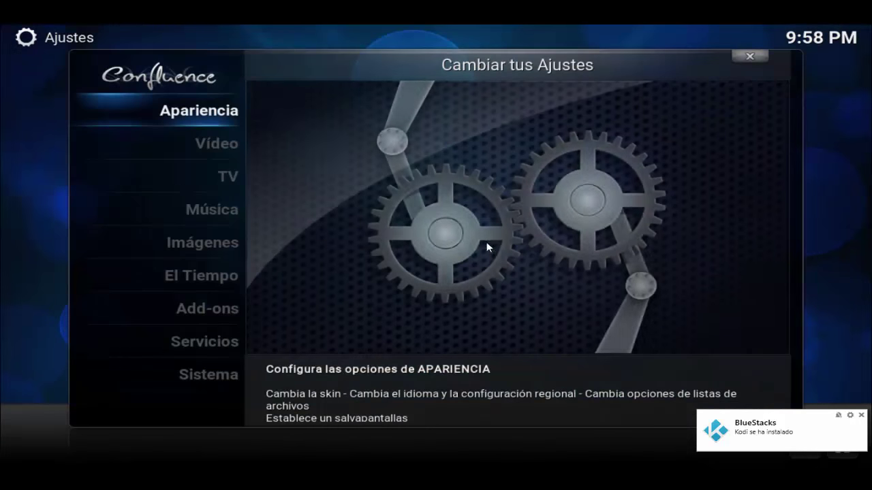
{"action": "left_click", "coordinate": [758, 60]}
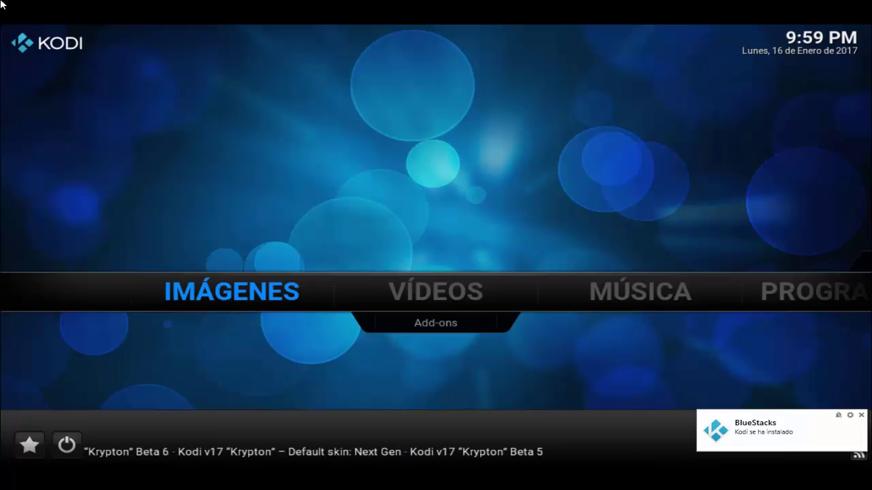
Step: Switch to the Android home screen and open the web browser from the list of all apps
{"action": "mouse_move", "coordinate": [127, 3]}
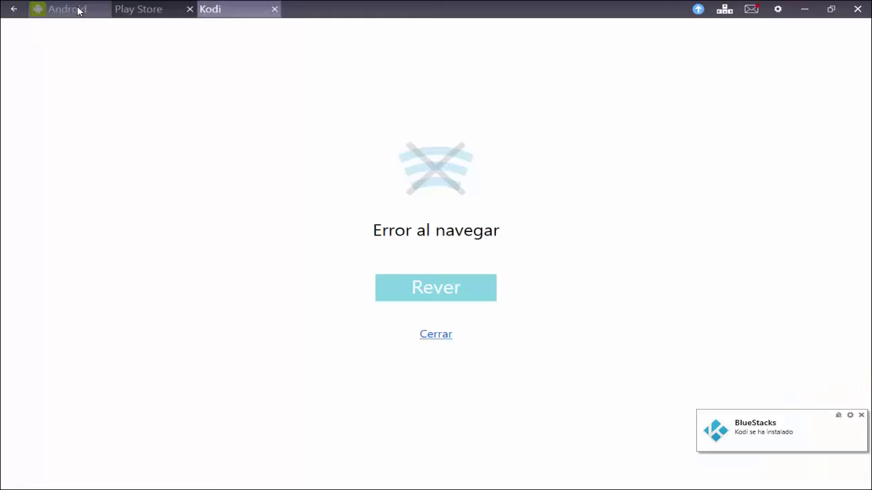
{"action": "left_click", "coordinate": [78, 10]}
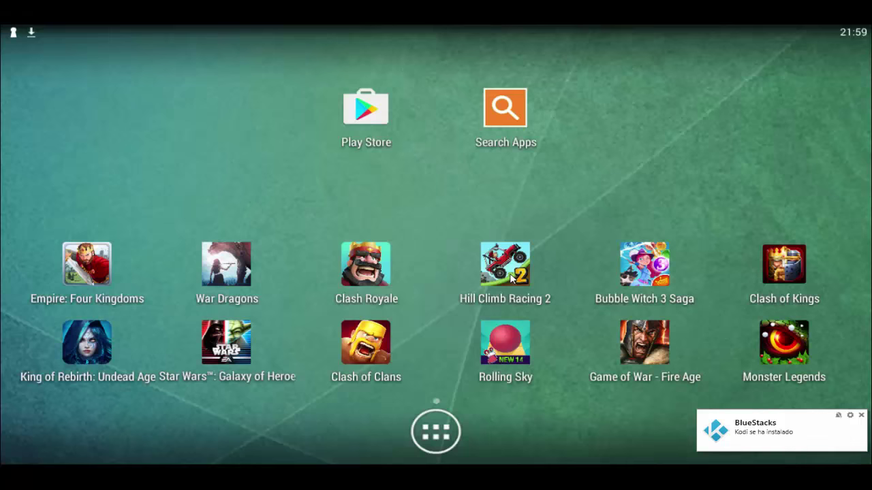
{"action": "left_click", "coordinate": [434, 435]}
{"action": "left_click", "coordinate": [792, 82]}
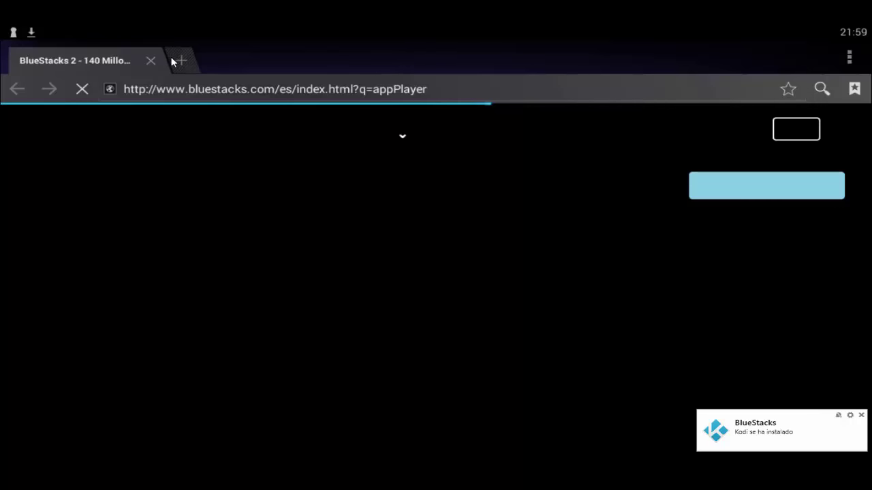
{"action": "left_click", "coordinate": [172, 62]}
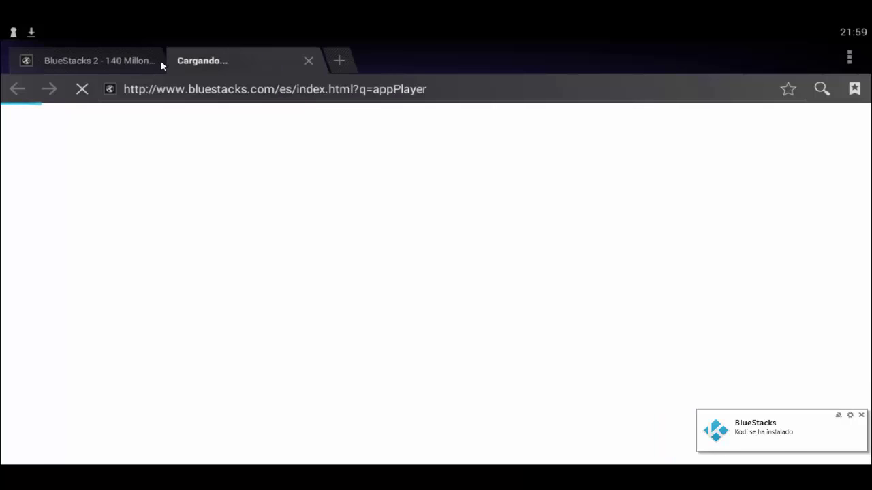
{"action": "left_click", "coordinate": [156, 60]}
{"action": "left_click", "coordinate": [153, 61]}
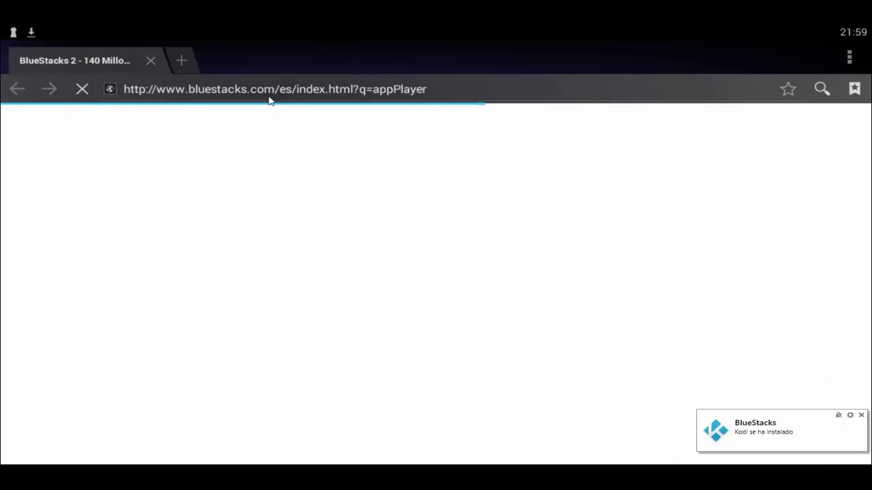
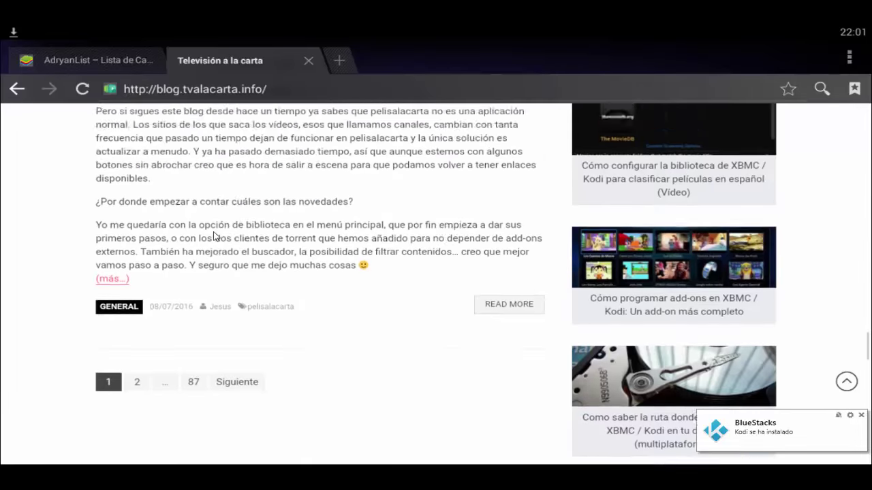
Step: Open the "Plugins para media center" section from the header of the Televisión a la carta blog
{"action": "scroll", "coordinate": [213, 234], "scroll_direction": "up", "scroll_amount": 15}
{"action": "scroll", "coordinate": [213, 235], "scroll_direction": "up", "scroll_amount": 15}
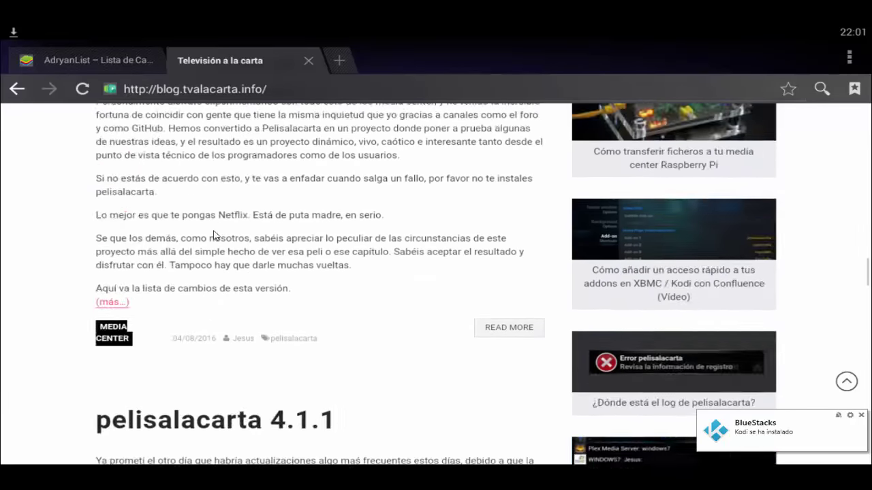
{"action": "scroll", "coordinate": [213, 235], "scroll_direction": "up", "scroll_amount": 15}
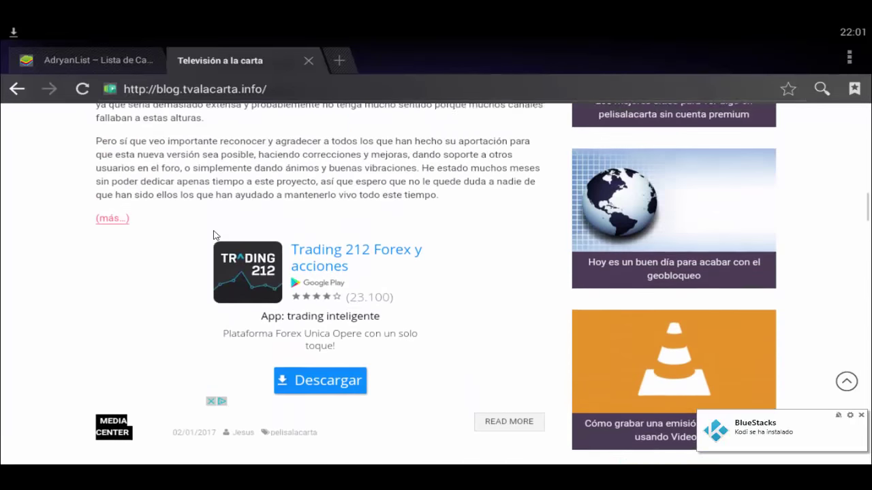
{"action": "scroll", "coordinate": [213, 235], "scroll_direction": "up", "scroll_amount": 3}
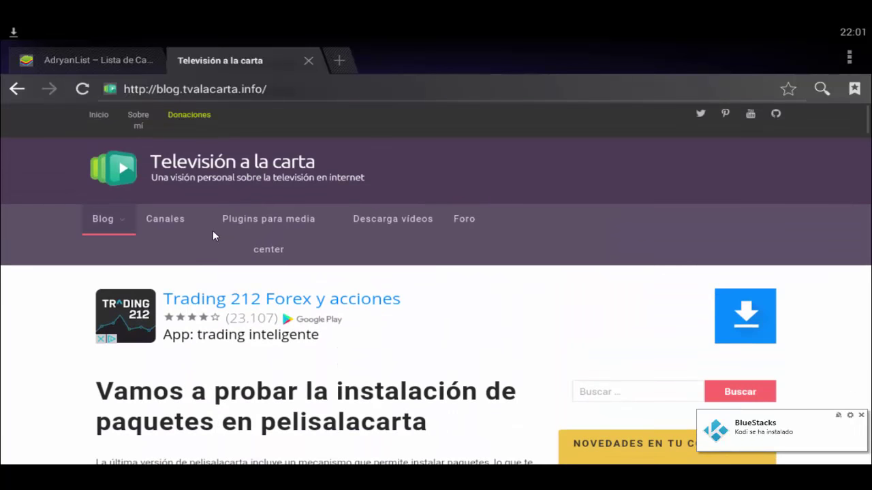
{"action": "left_click", "coordinate": [244, 217]}
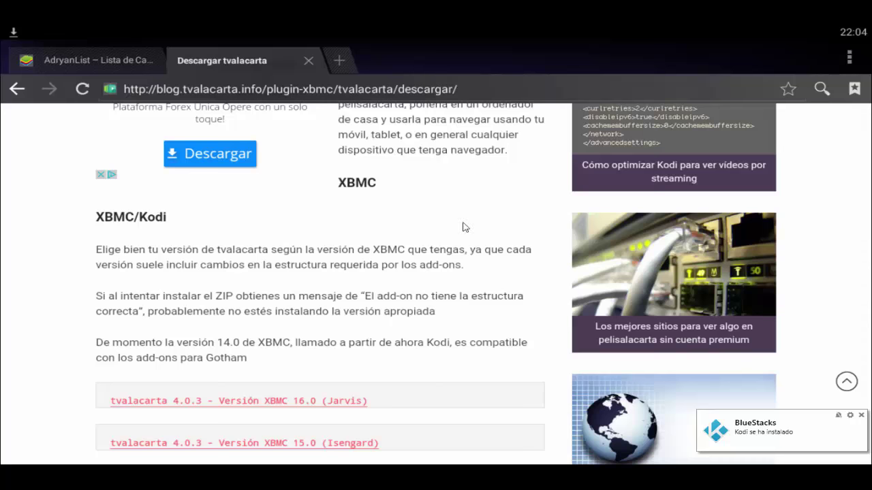
Step: Download tvalacarta 4.0.3 for XBMC 16.0 (Jarvis) and check its progress in the Android notifications
{"action": "scroll", "coordinate": [337, 310], "scroll_direction": "down", "scroll_amount": 3}
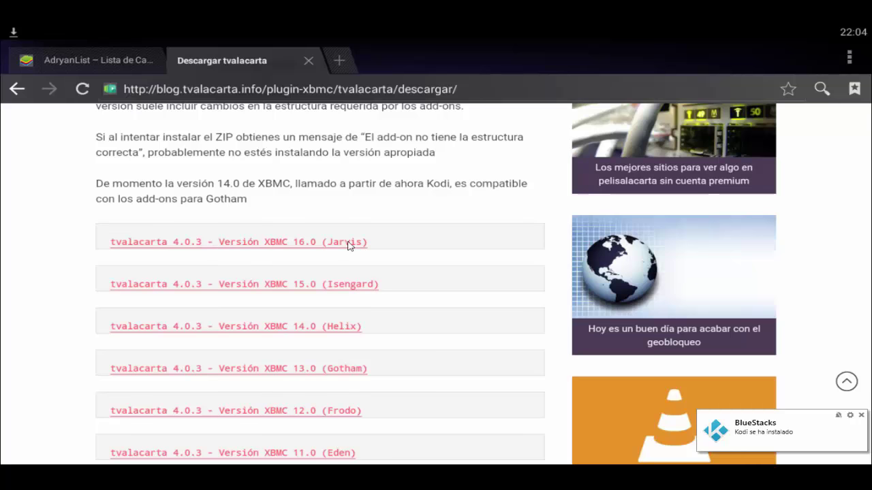
{"action": "left_click", "coordinate": [277, 245]}
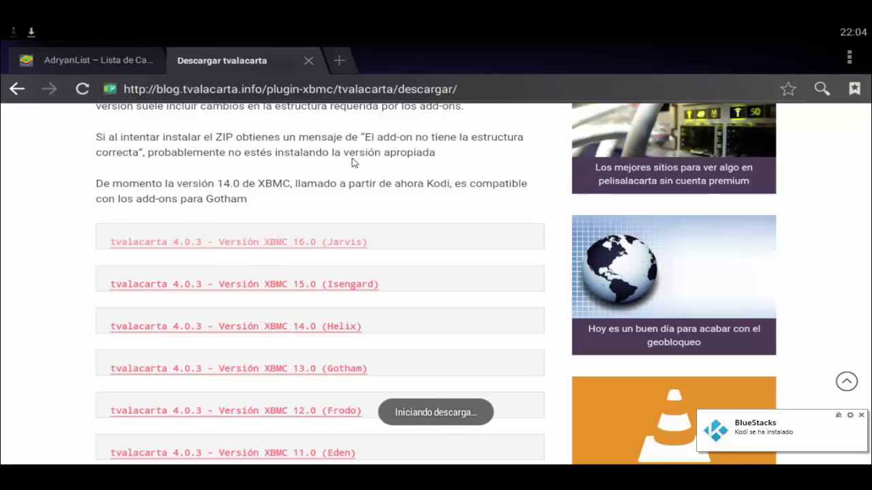
{"action": "left_click_drag", "start_coordinate": [41, 31], "coordinate": [37, 359]}
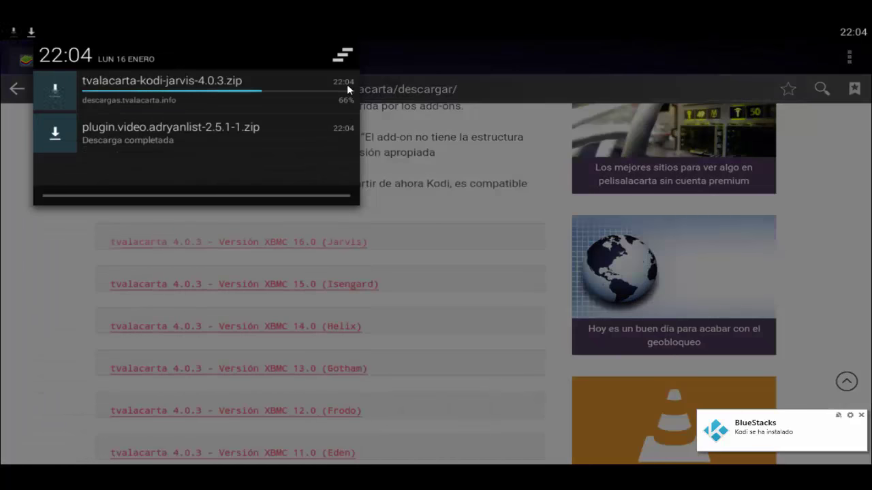
{"action": "left_click_drag", "start_coordinate": [250, 183], "coordinate": [336, 15]}
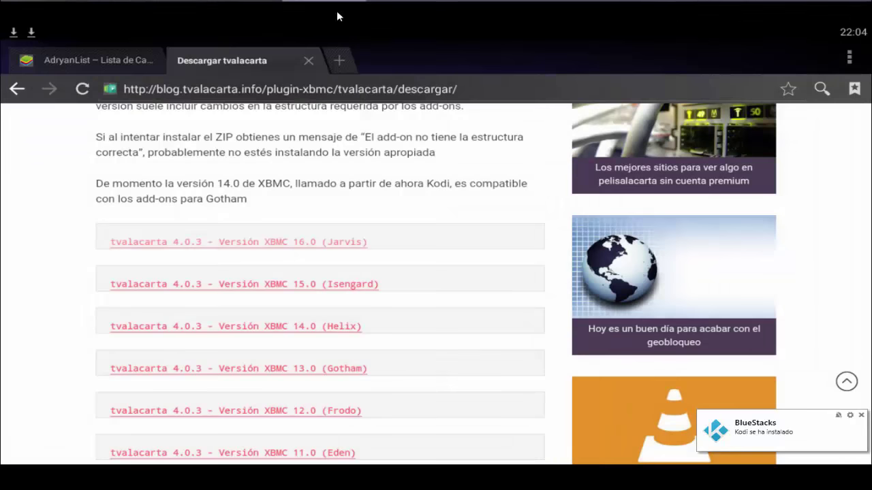
Step: Close the tvalacarta download page and switch back to Kodi from the list of all Android apps
{"action": "left_click", "coordinate": [307, 62]}
{"action": "left_click", "coordinate": [153, 61]}
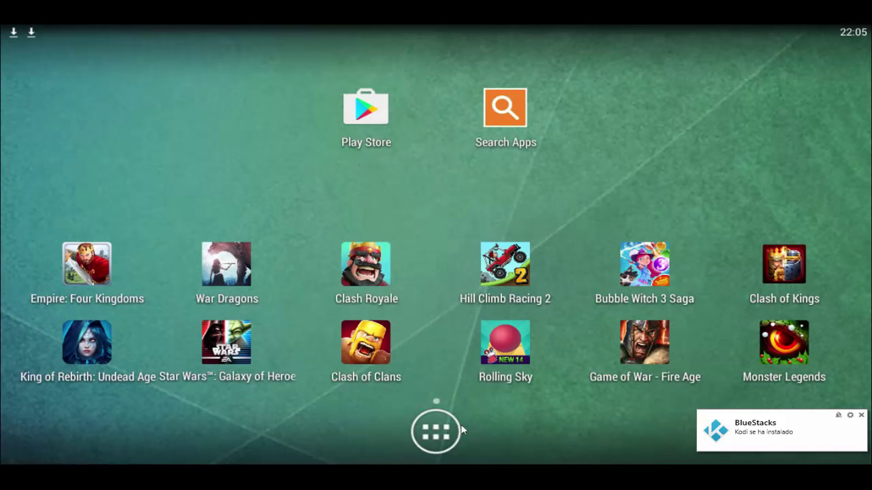
{"action": "left_click", "coordinate": [437, 432]}
{"action": "left_click", "coordinate": [506, 80]}
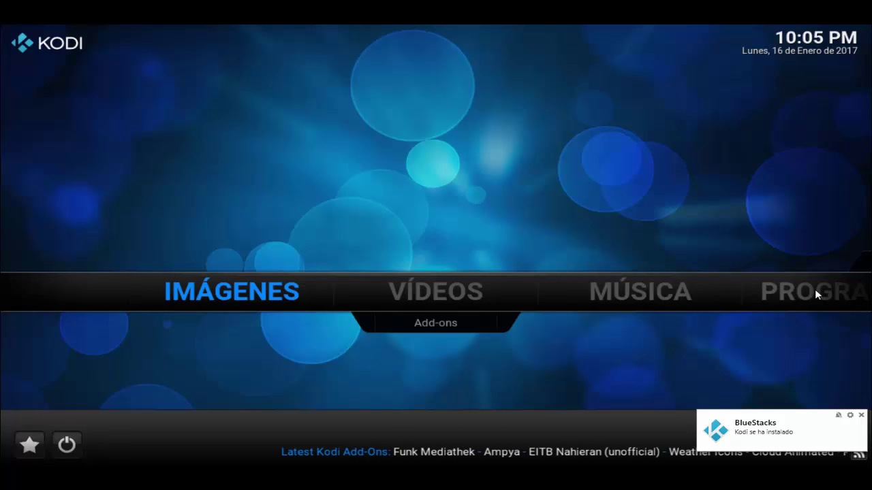
Step: Open the Add-ons section of Kodi's system settings and dismiss the first-time help message
{"action": "left_click_drag", "start_coordinate": [604, 304], "coordinate": [225, 310]}
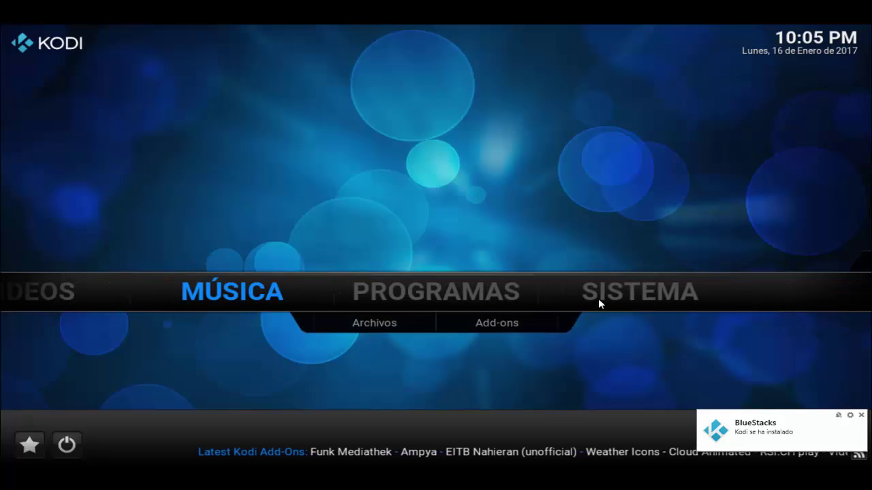
{"action": "left_click", "coordinate": [669, 295]}
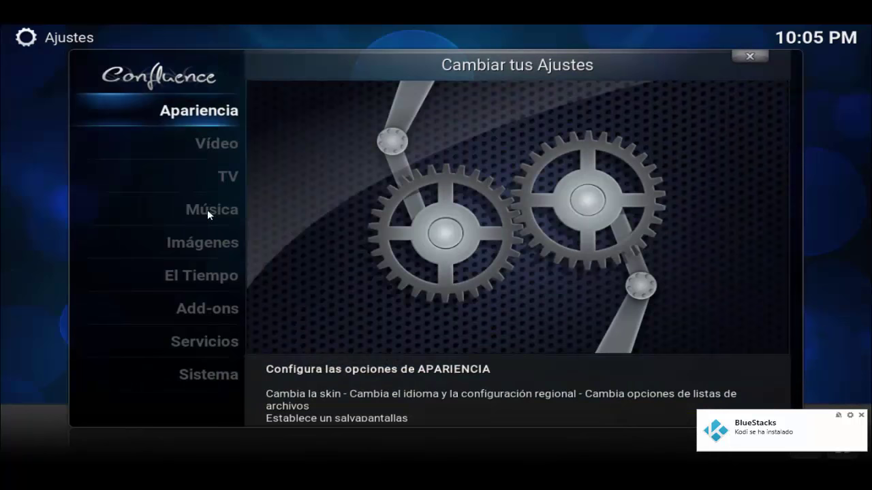
{"action": "left_click", "coordinate": [197, 312]}
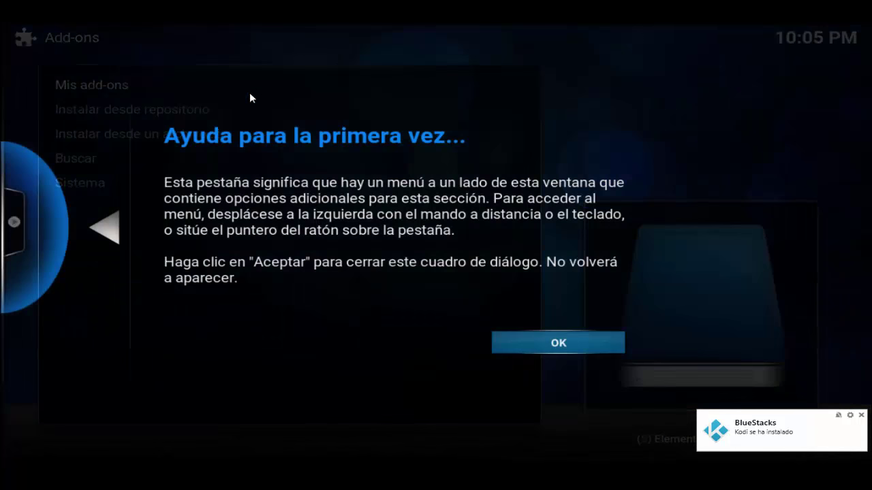
{"action": "left_click", "coordinate": [558, 344]}
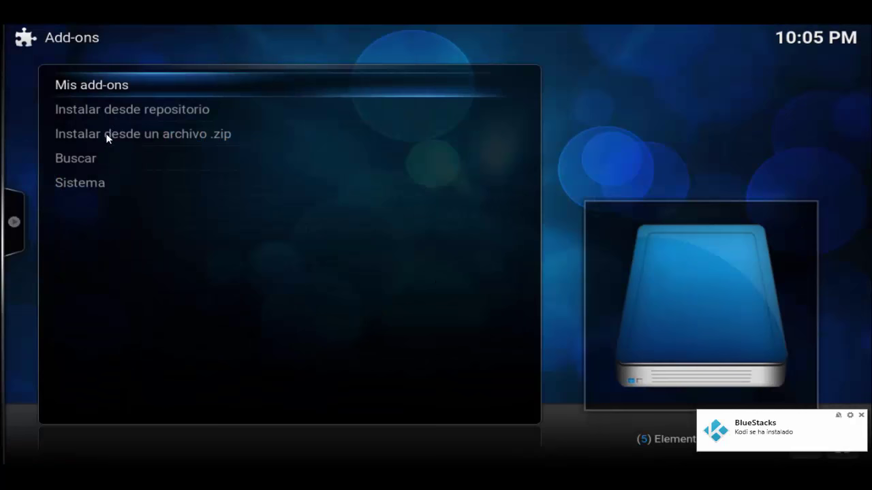
Step: Install the add-on from tvalacarta-kodi-jarvis-4.0.3.zip in the Download folder of the external storage (Almacenamiento externo)
{"action": "left_click", "coordinate": [142, 133]}
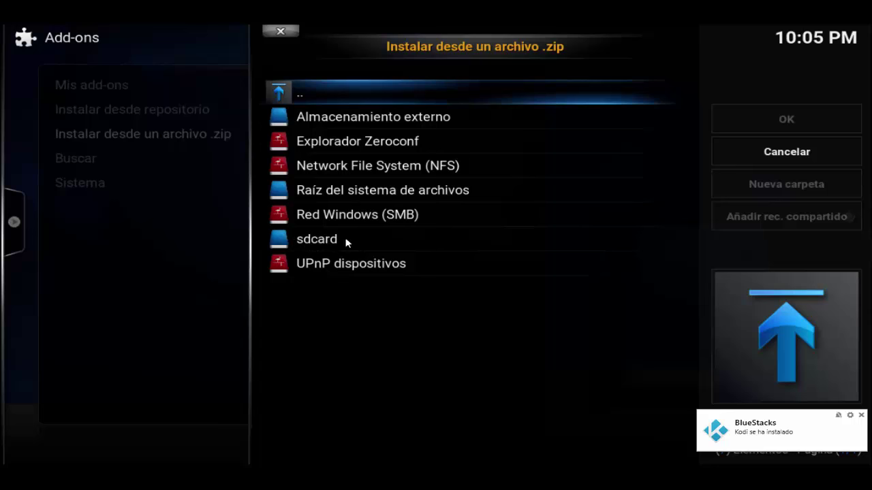
{"action": "left_click", "coordinate": [335, 120]}
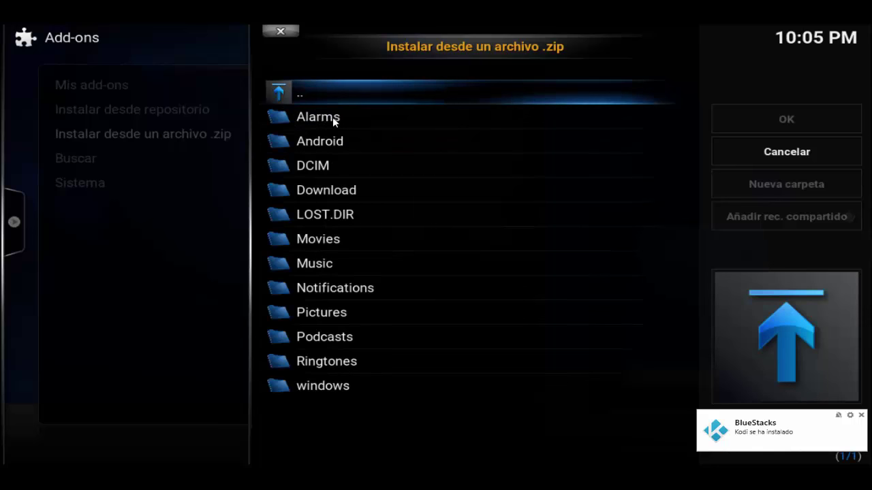
{"action": "left_click", "coordinate": [293, 189]}
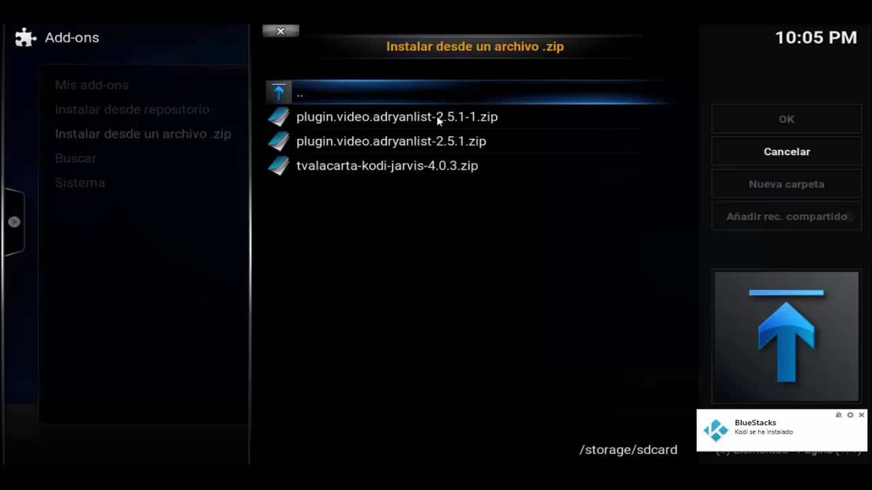
{"action": "left_click", "coordinate": [372, 167]}
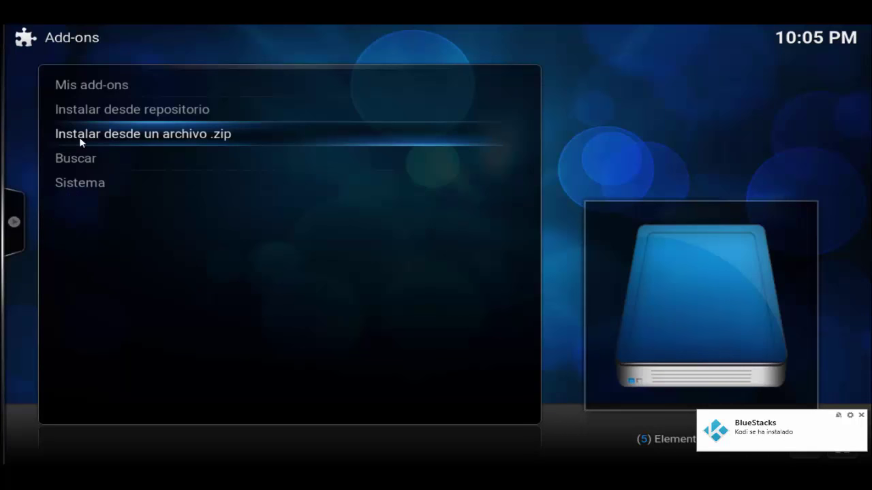
Step: Leave the add-on settings for Kodi's home screen and dismiss the BlueStacks notification
{"action": "key", "text": "Escape"}
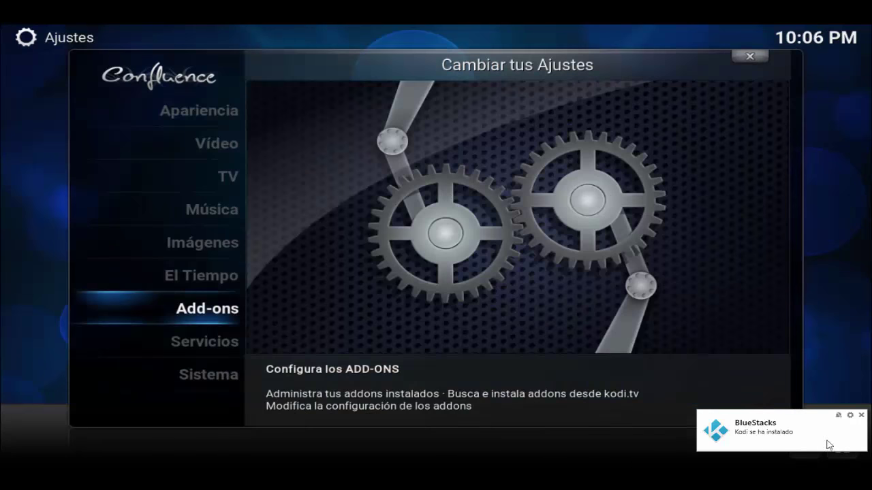
{"action": "left_click", "coordinate": [859, 416]}
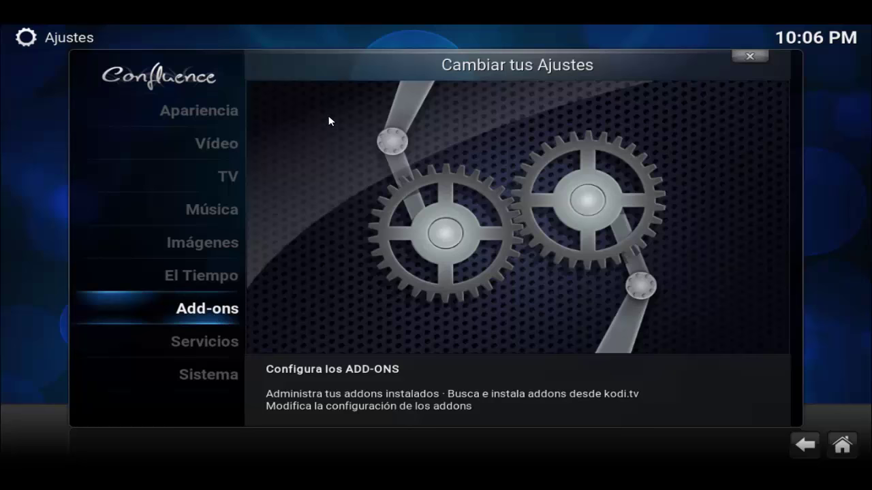
{"action": "key", "text": "Escape"}
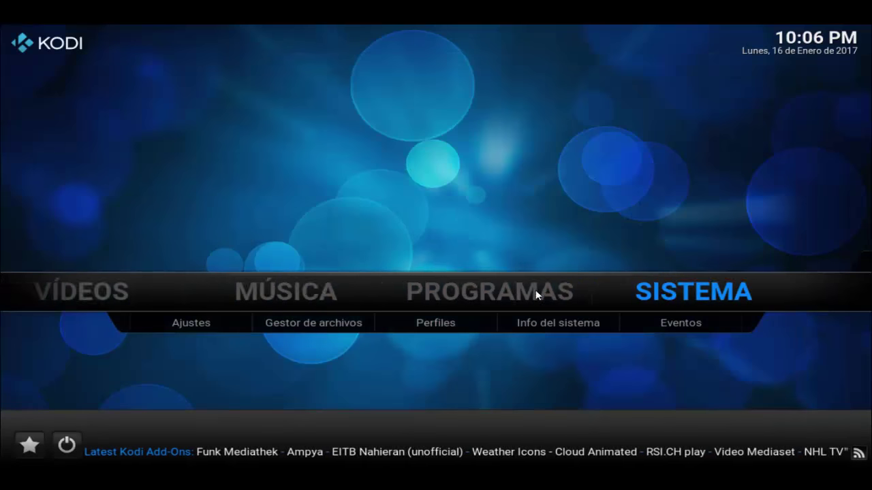
Step: View the installed music add-ons and return to the home screen
{"action": "mouse_move", "coordinate": [356, 305]}
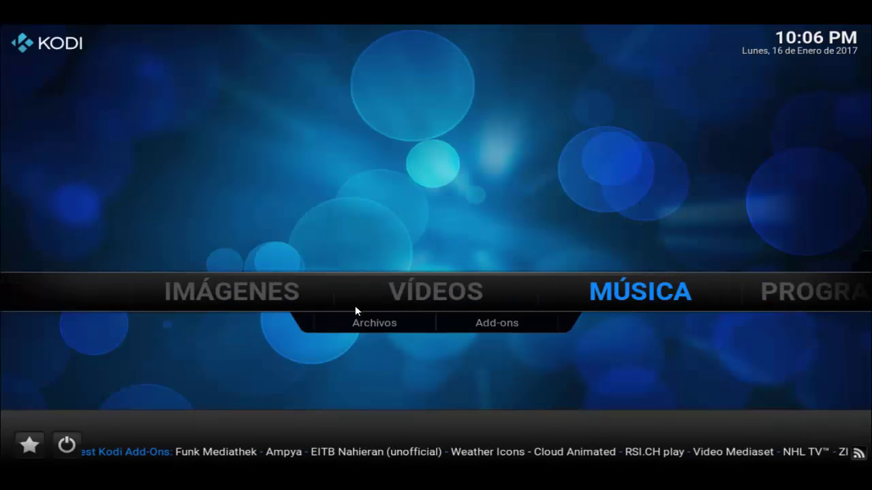
{"action": "left_click", "coordinate": [496, 322]}
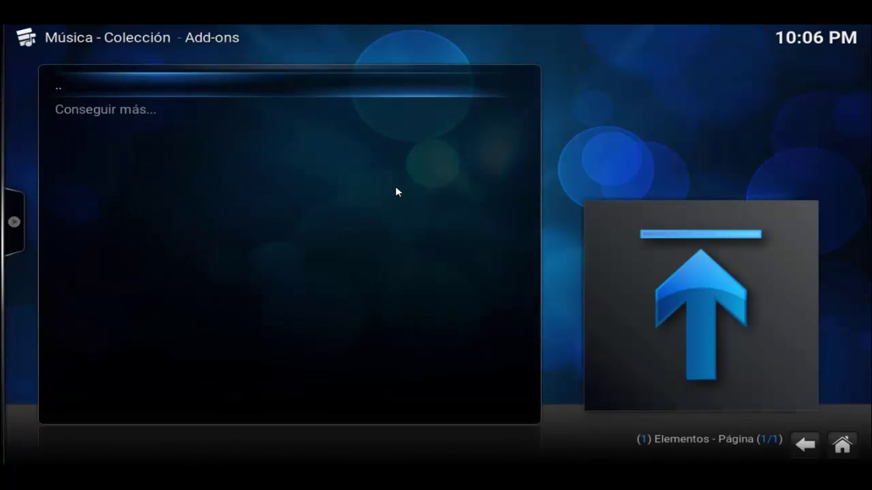
{"action": "key", "text": "Escape"}
{"action": "key", "text": "Right"}
{"action": "key", "text": "Right"}
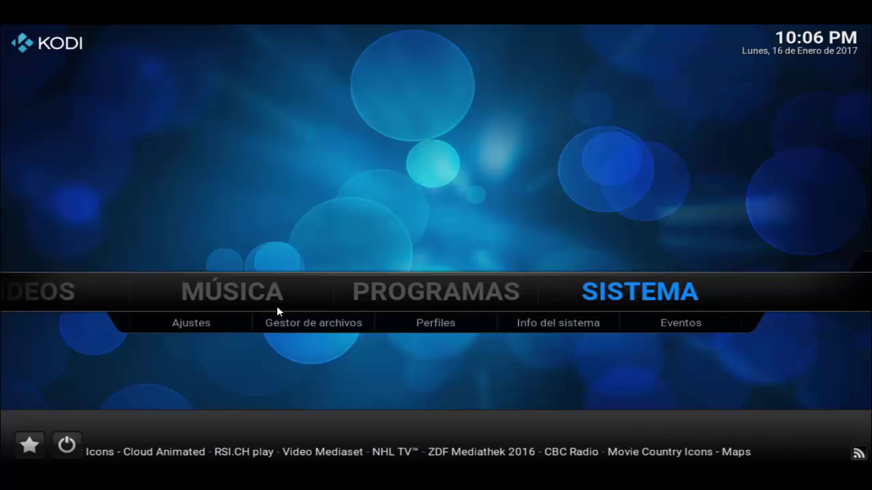
Step: Open tvalacarta from the video add-ons, view its main sections, and return to the home screen
{"action": "scroll", "coordinate": [381, 304], "scroll_direction": "up", "scroll_amount": 2}
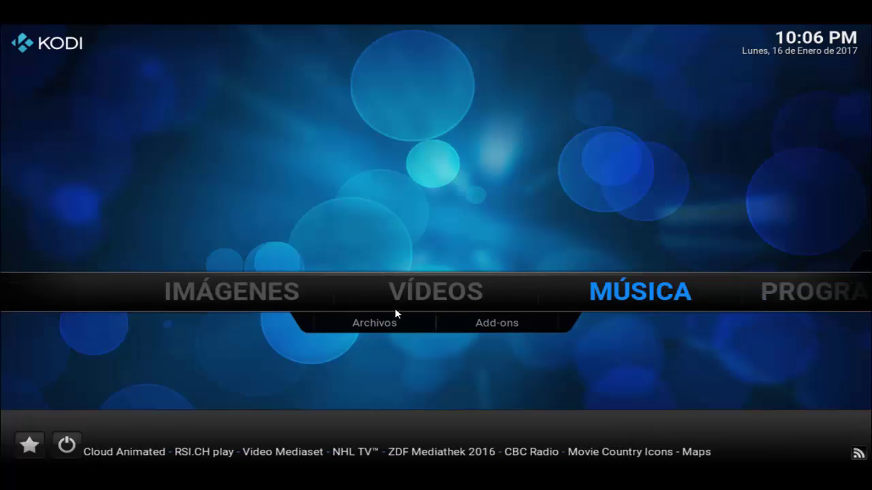
{"action": "left_click", "coordinate": [448, 291]}
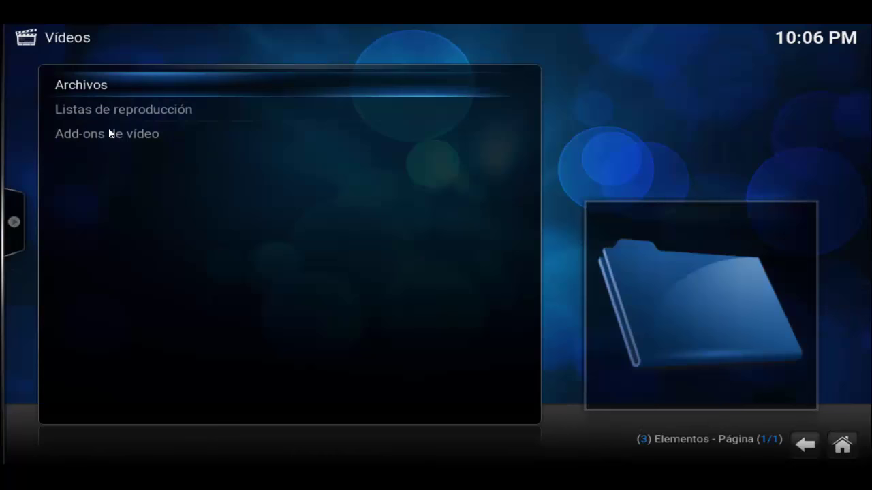
{"action": "left_click", "coordinate": [101, 137]}
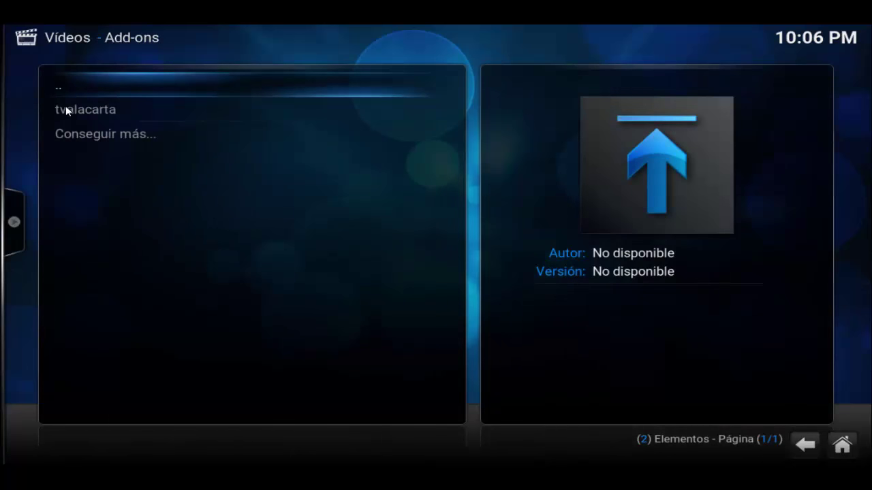
{"action": "left_click", "coordinate": [70, 111]}
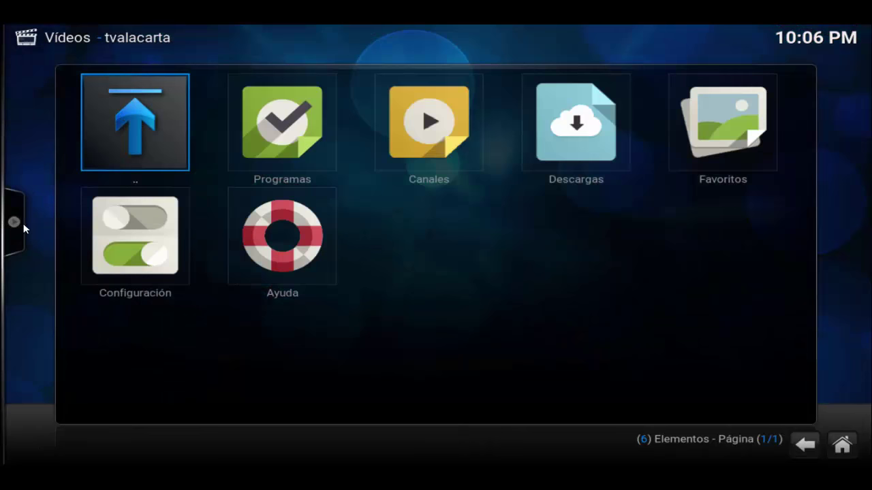
{"action": "key", "text": "BackSpace"}
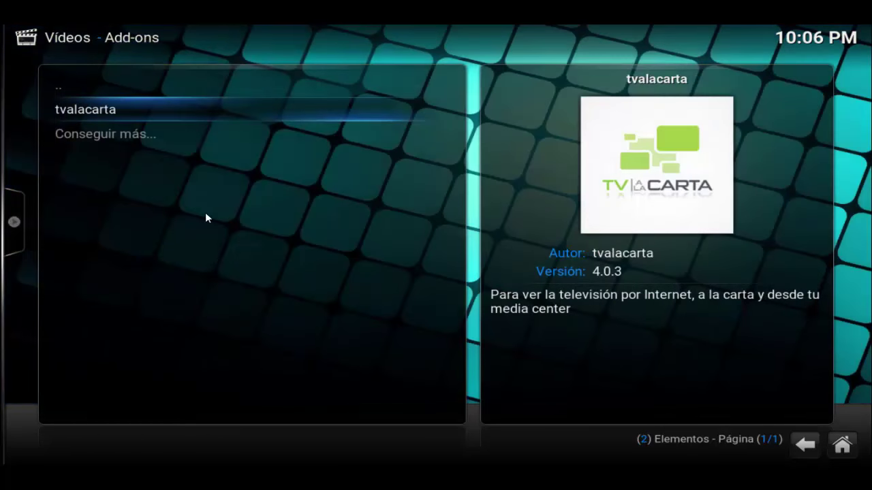
{"action": "key", "text": "BackSpace"}
{"action": "key", "text": "BackSpace"}
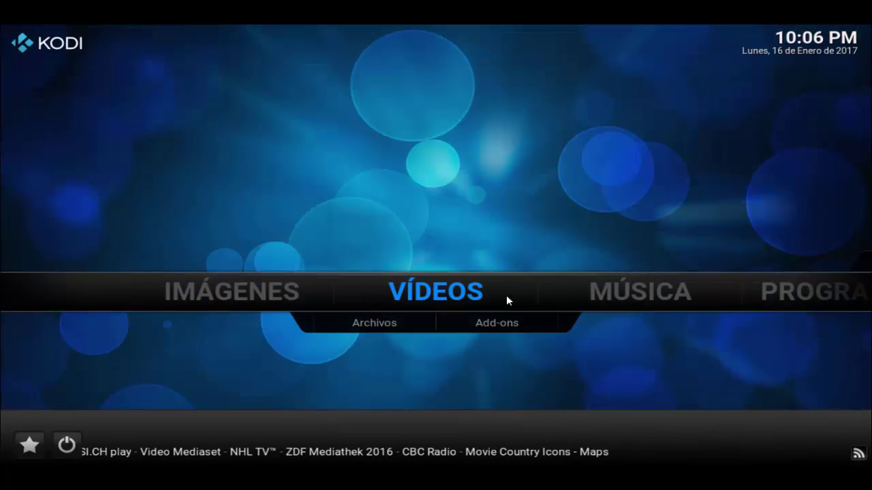
Step: Go back to the Add-ons section of the system settings to add another plugin
{"action": "key", "text": "Right"}
{"action": "key", "text": "Right"}
{"action": "key", "text": "Right"}
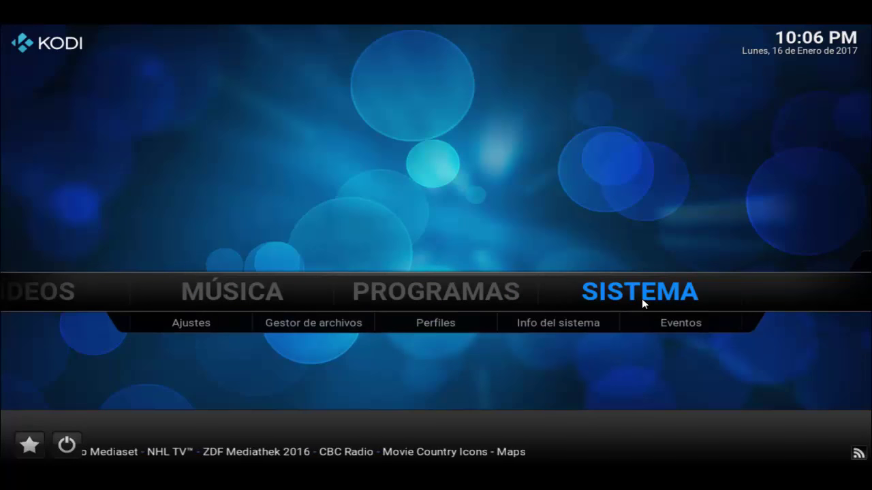
{"action": "left_click", "coordinate": [633, 284]}
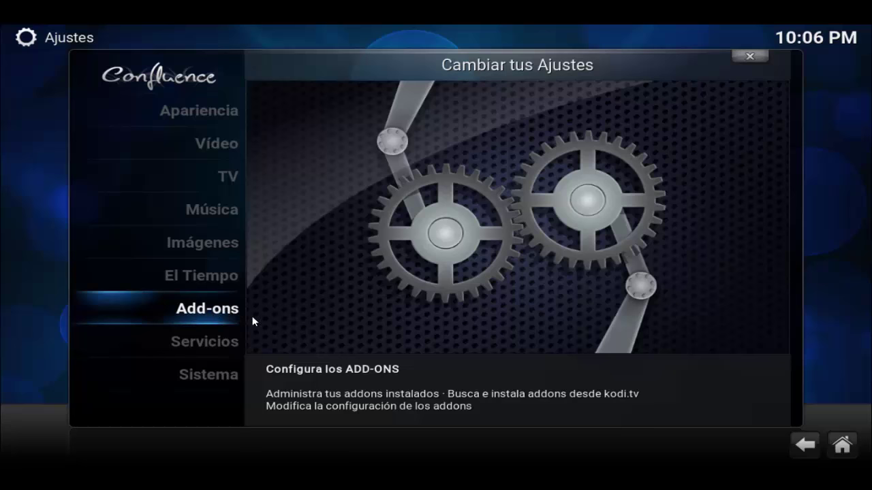
{"action": "left_click", "coordinate": [218, 308]}
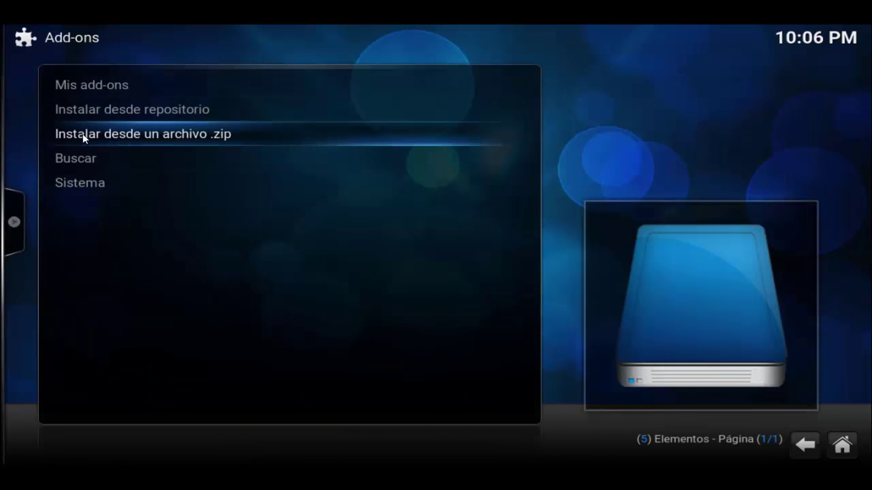
Step: Install the add-on from plugin.video.adryanlist-2.5.1-1.zip in the Download folder of the external storage (Almacenamiento externo)
{"action": "left_click", "coordinate": [233, 137]}
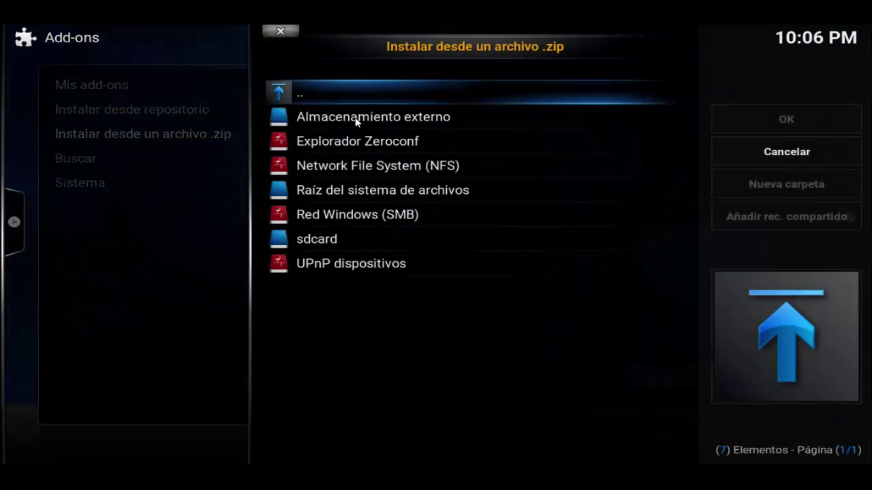
{"action": "left_click", "coordinate": [356, 119]}
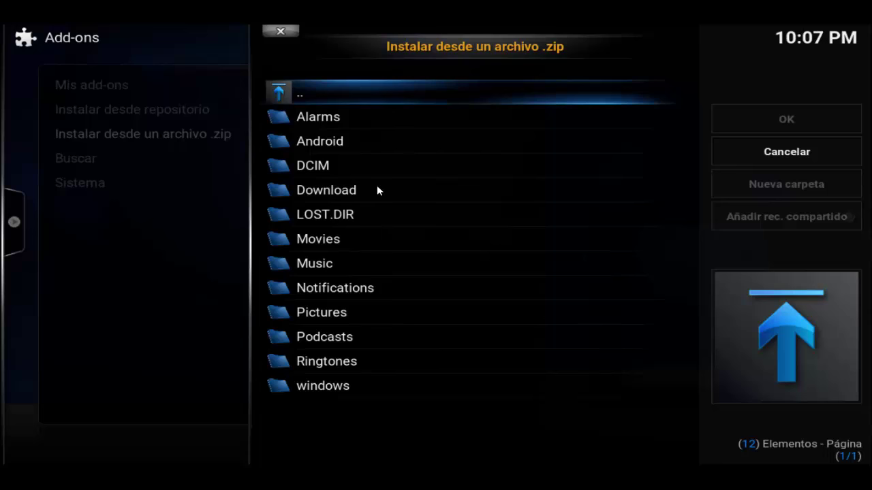
{"action": "left_click", "coordinate": [297, 196]}
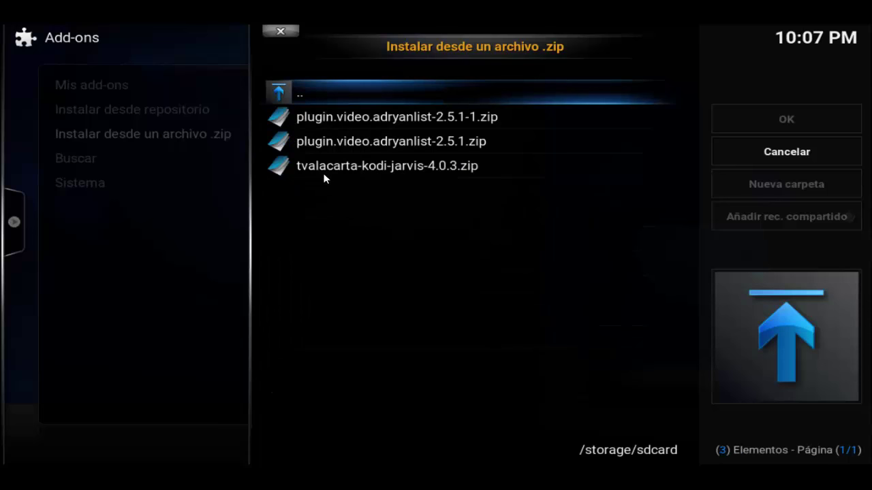
{"action": "left_click", "coordinate": [396, 119]}
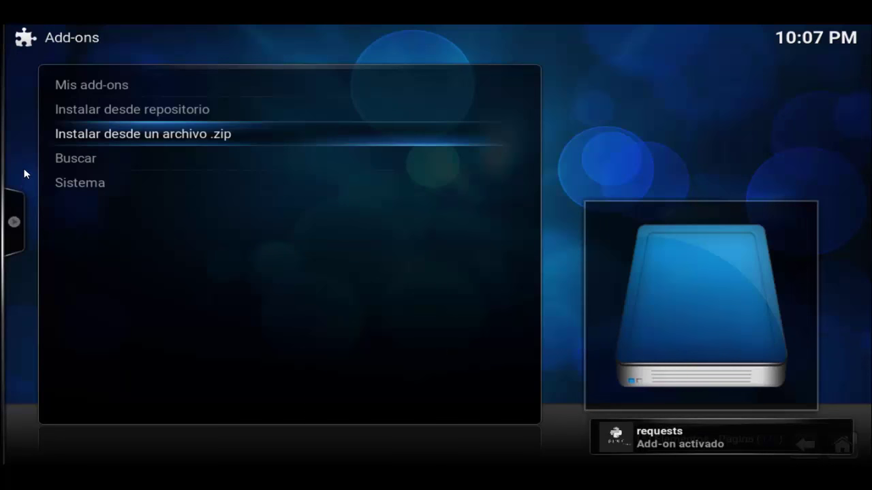
Step: Leave the settings and open the Deportes (Sports) category of AdryanList from the video add-ons
{"action": "key", "text": "Escape"}
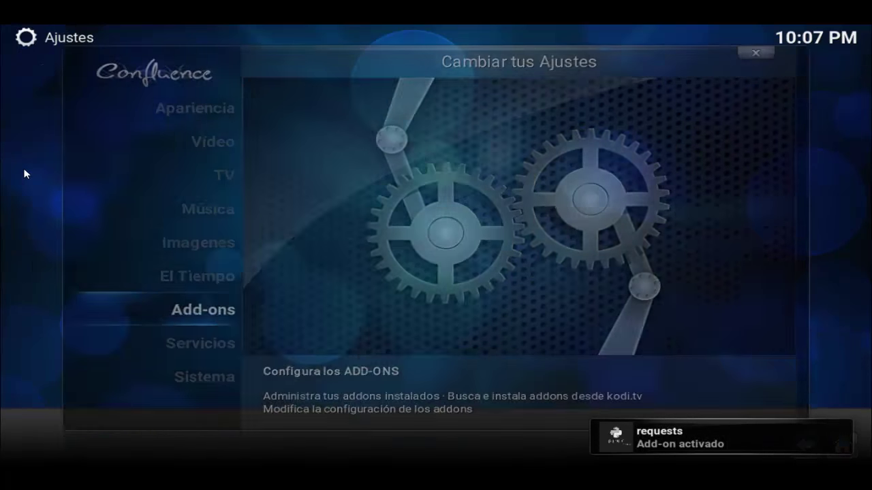
{"action": "key", "text": "Escape"}
{"action": "scroll", "coordinate": [218, 292], "scroll_direction": "up", "scroll_amount": 4}
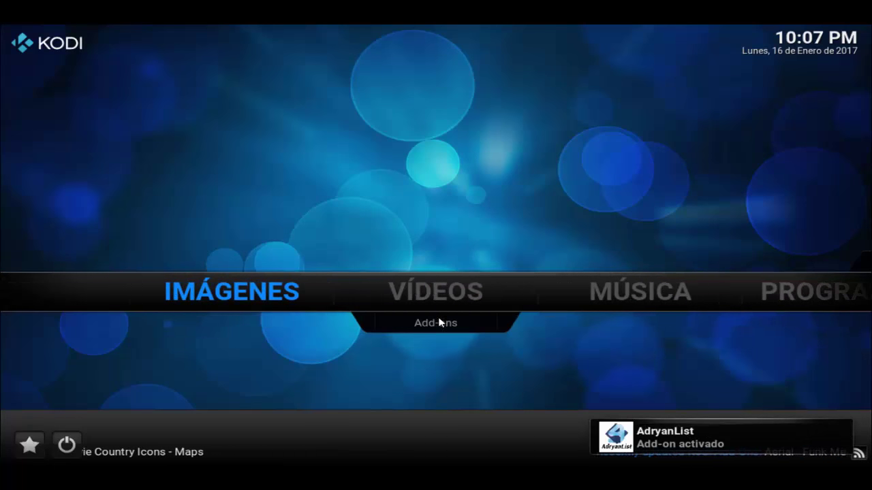
{"action": "left_click", "coordinate": [455, 291]}
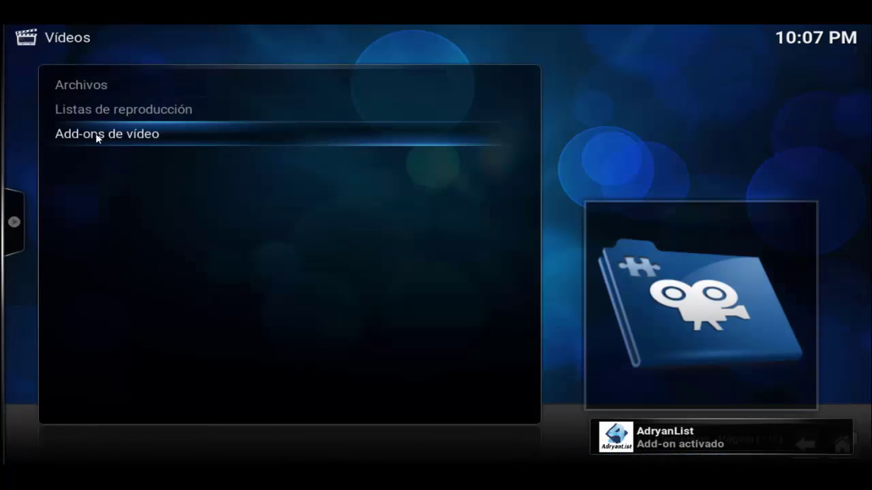
{"action": "left_click", "coordinate": [126, 139]}
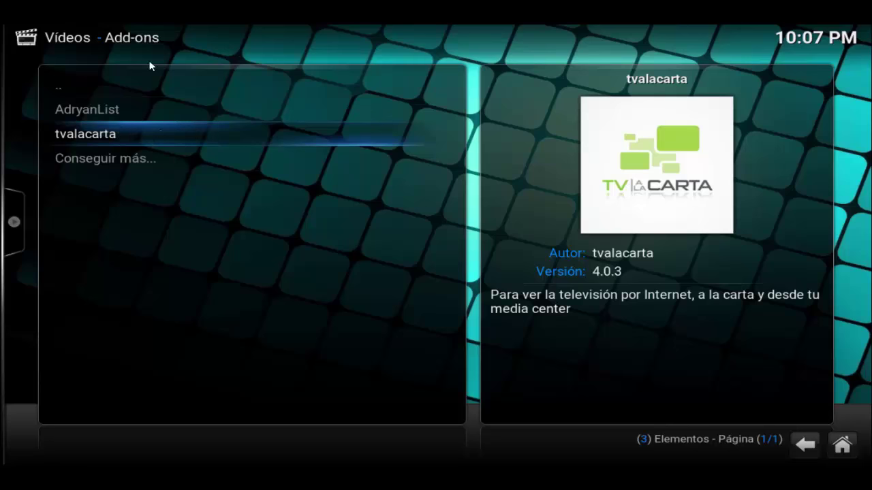
{"action": "left_click", "coordinate": [148, 111]}
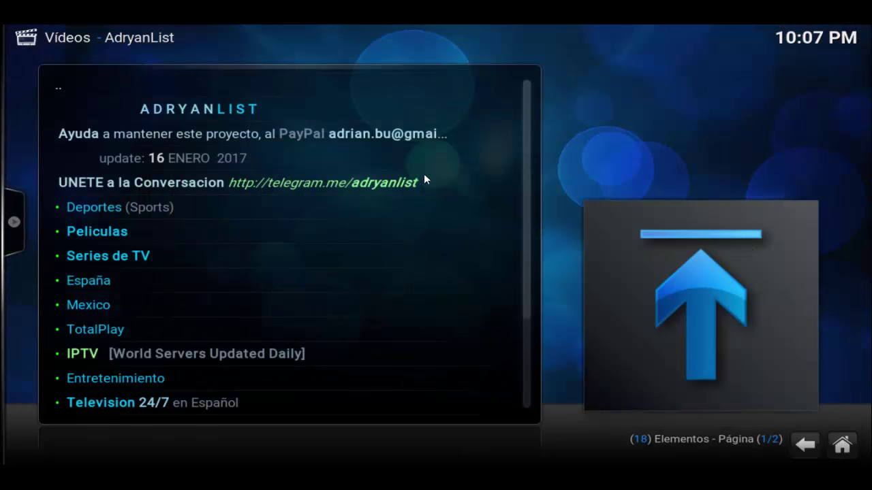
{"action": "left_click", "coordinate": [256, 215]}
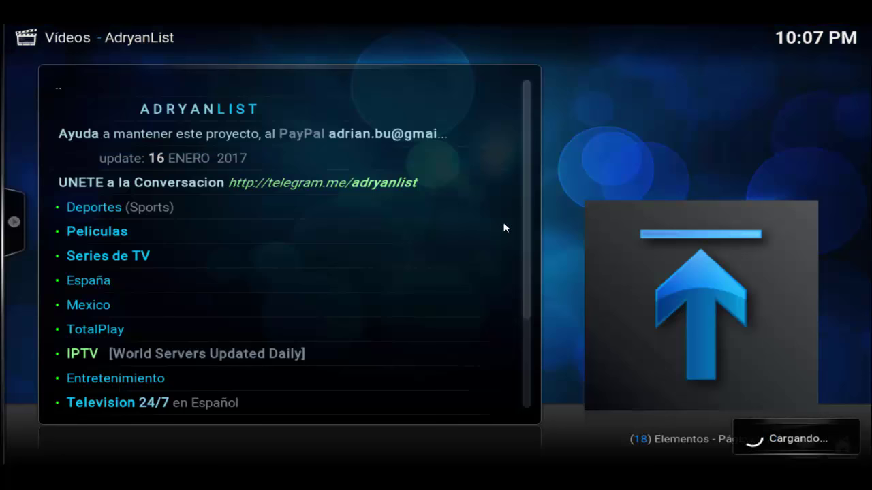